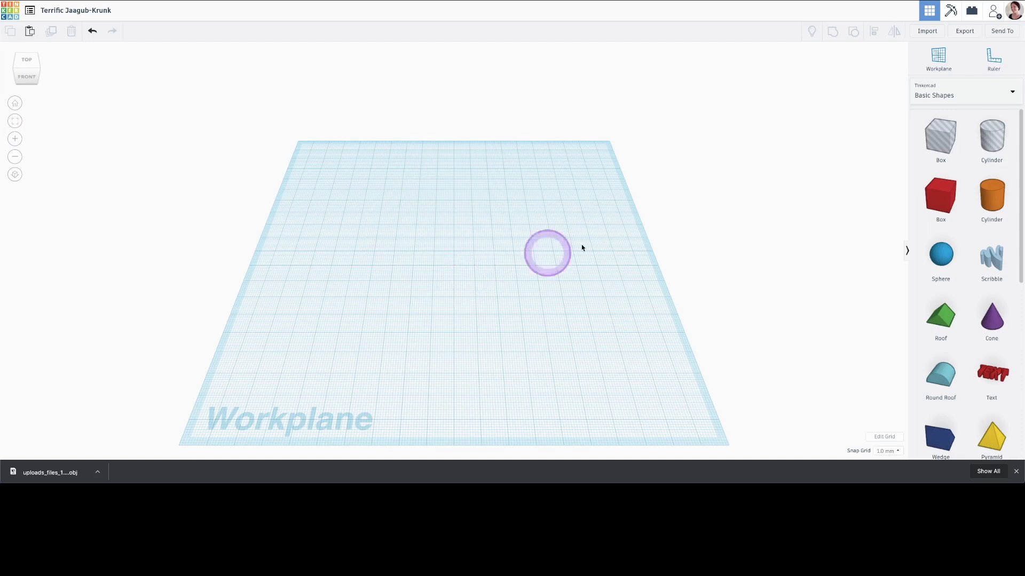
Step: Place a solid box near the centre of the workplane and colour it orange
{"action": "left_click_drag", "start_coordinate": [938, 196], "coordinate": [430, 276]}
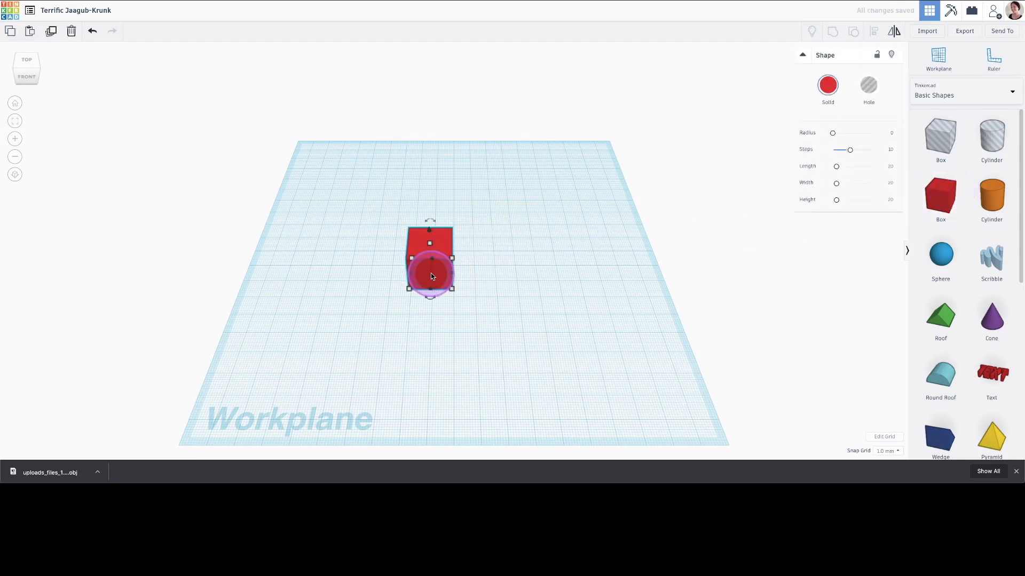
{"action": "left_click", "coordinate": [831, 84]}
{"action": "left_click", "coordinate": [837, 157]}
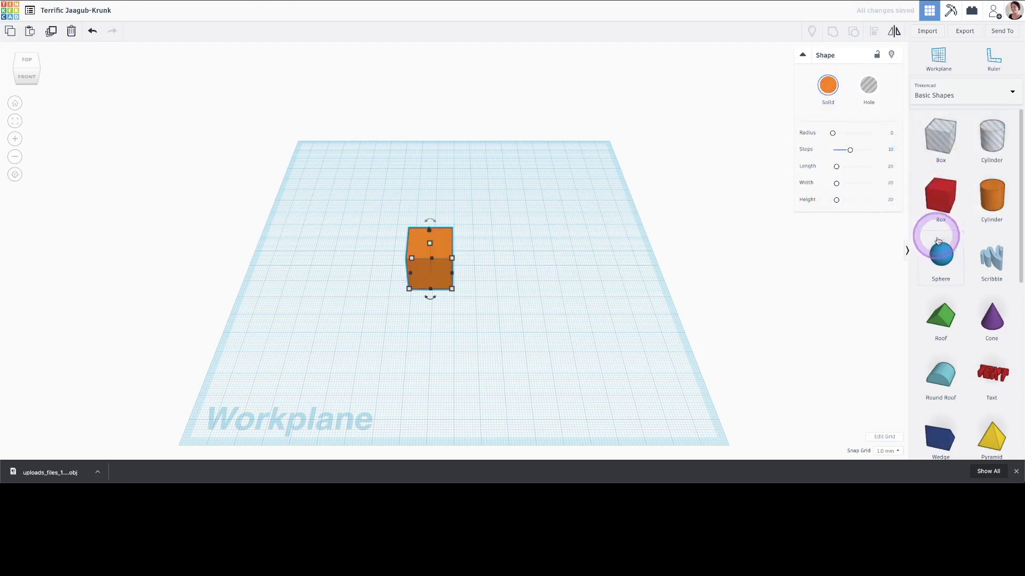
Step: Add a sphere raised above the workplane and align it with the box, centred across the width
{"action": "left_click_drag", "start_coordinate": [940, 254], "coordinate": [582, 242]}
{"action": "left_click_drag", "start_coordinate": [531, 271], "coordinate": [549, 193]}
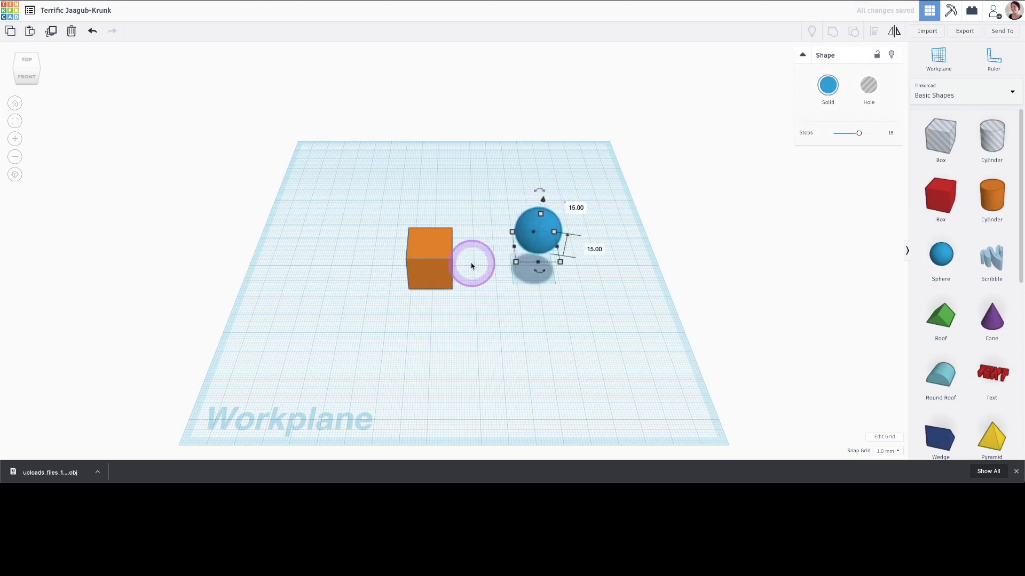
{"action": "left_click", "coordinate": [437, 260], "text": "shift"}
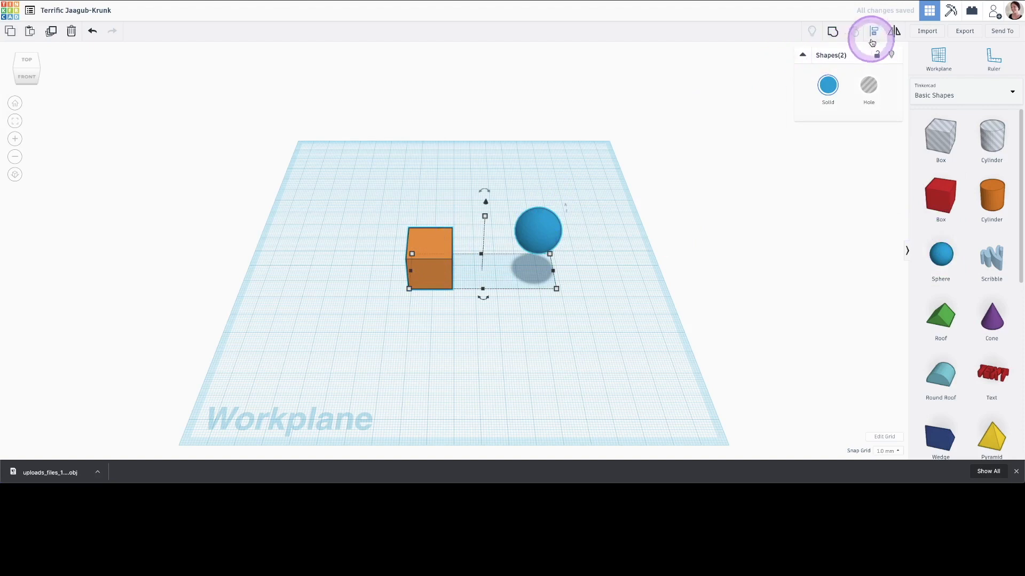
{"action": "left_click", "coordinate": [874, 32]}
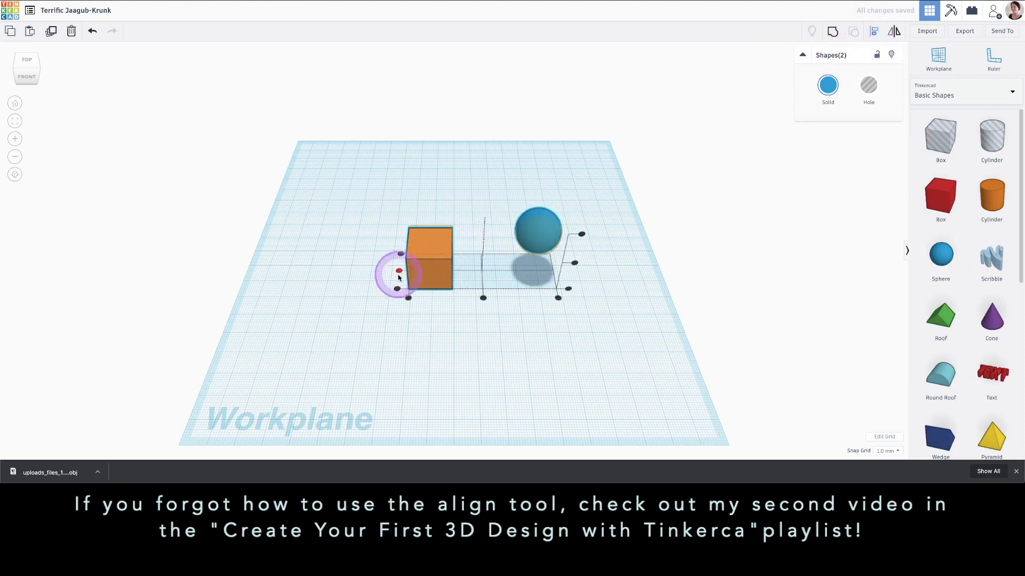
{"action": "left_click", "coordinate": [409, 297]}
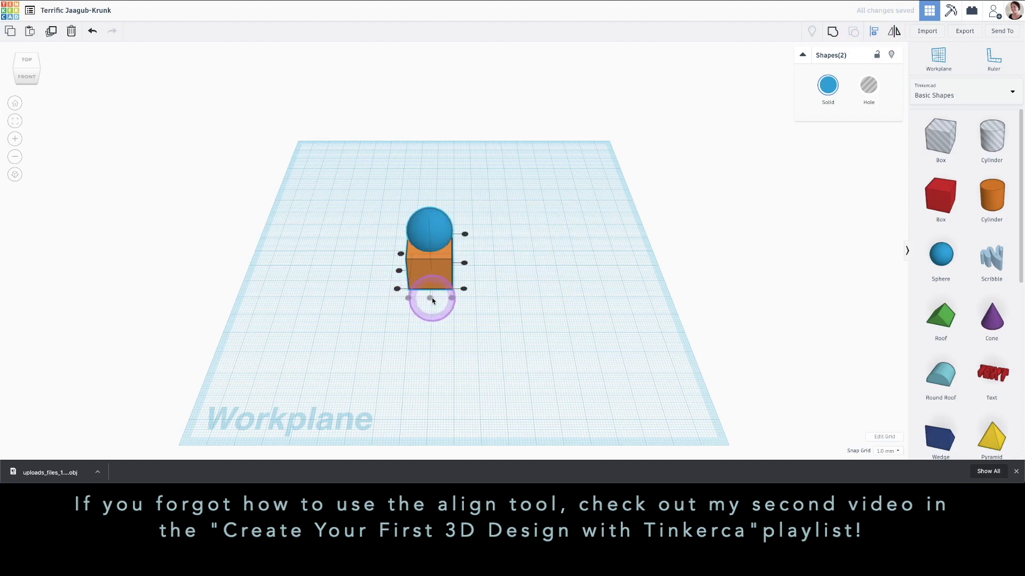
{"action": "left_click", "coordinate": [432, 300]}
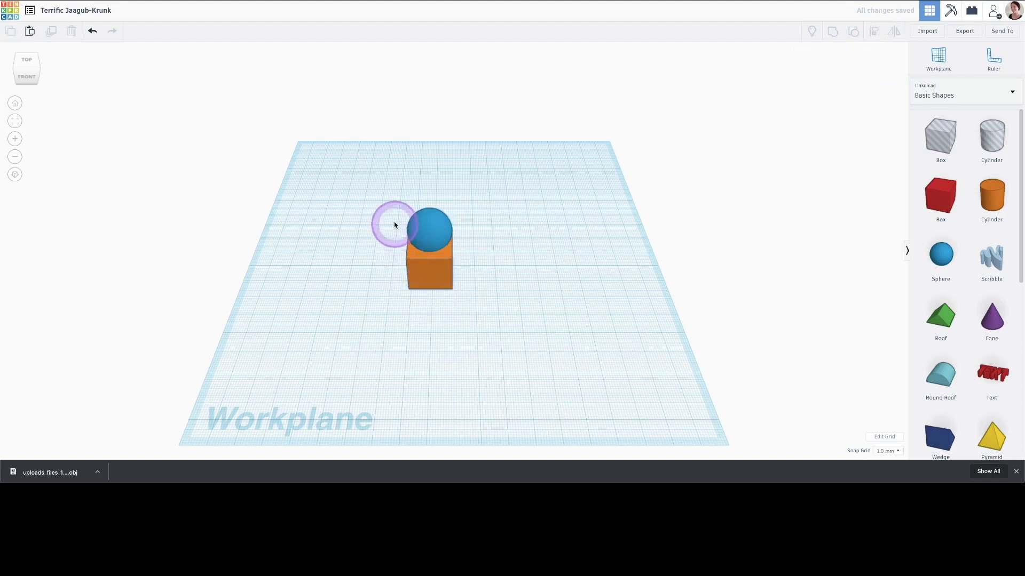
Step: Group the box and the sphere and turn on Multicolor for the group
{"action": "left_click_drag", "start_coordinate": [388, 205], "coordinate": [500, 321]}
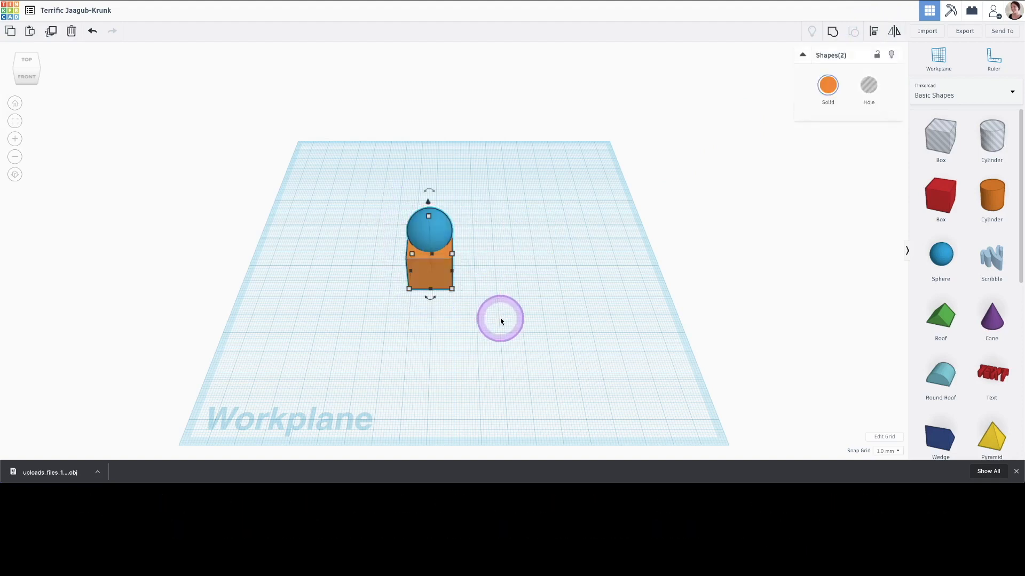
{"action": "left_click", "coordinate": [834, 37]}
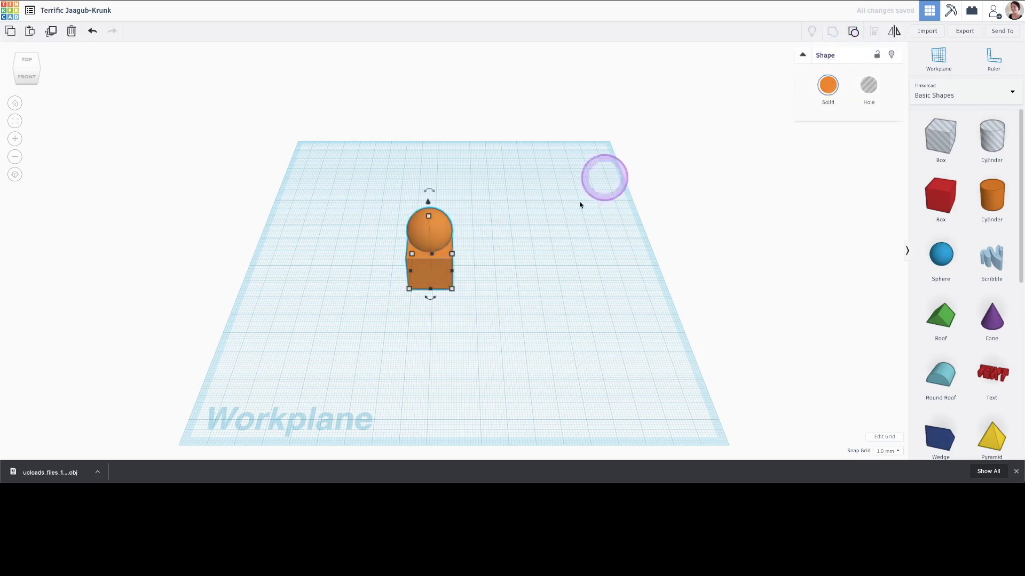
{"action": "left_click", "coordinate": [827, 86]}
{"action": "left_click", "coordinate": [830, 201]}
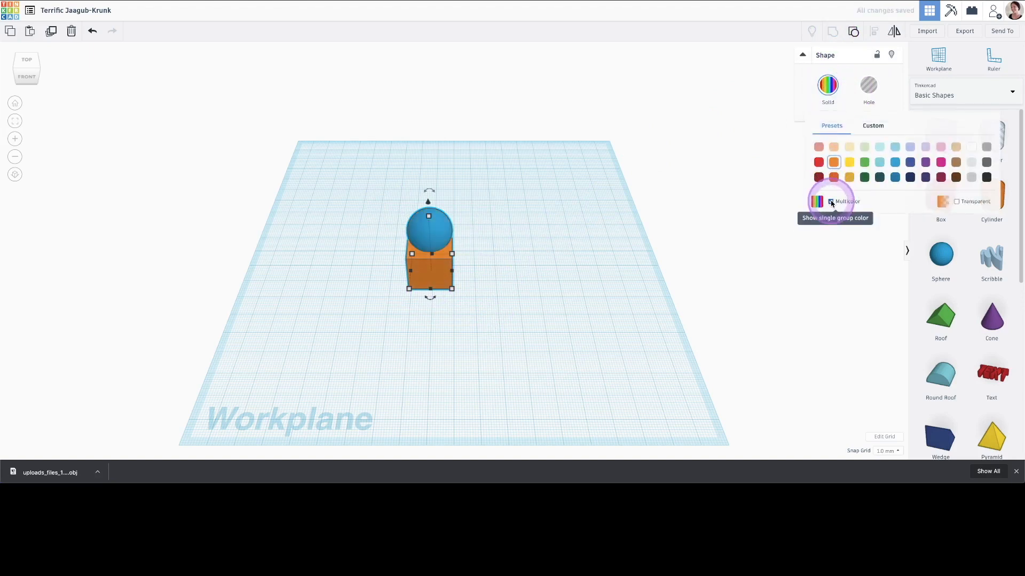
Step: Ungroup the multicolour shape into its separate box and sphere and clear the selection
{"action": "mouse_move", "coordinate": [423, 332]}
{"action": "right_mouse_down"}
{"action": "mouse_move", "coordinate": [530, 315]}
{"action": "mouse_move", "coordinate": [550, 286]}
{"action": "mouse_move", "coordinate": [512, 323]}
{"action": "mouse_move", "coordinate": [411, 338]}
{"action": "right_mouse_up"}
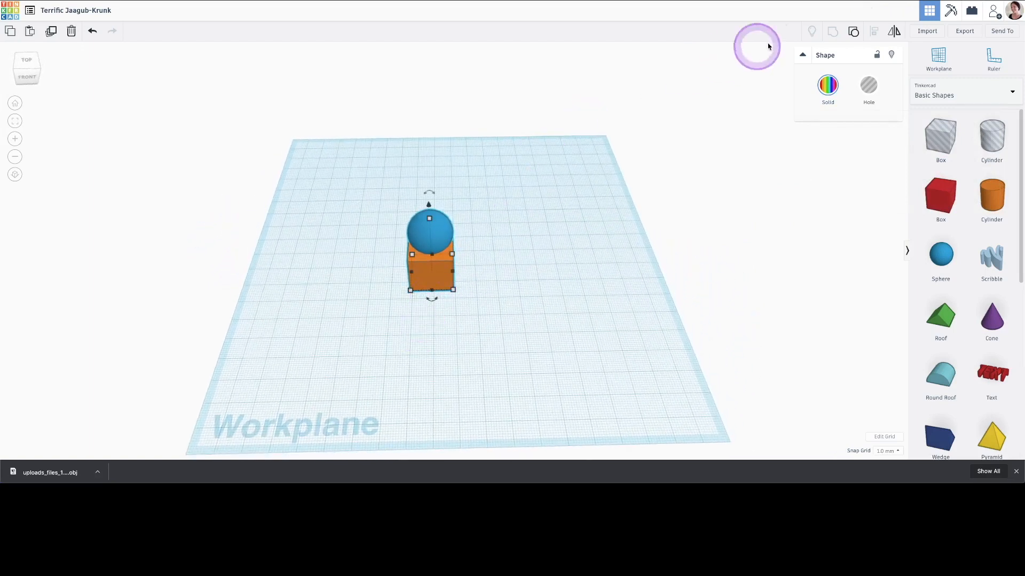
{"action": "left_click", "coordinate": [854, 34]}
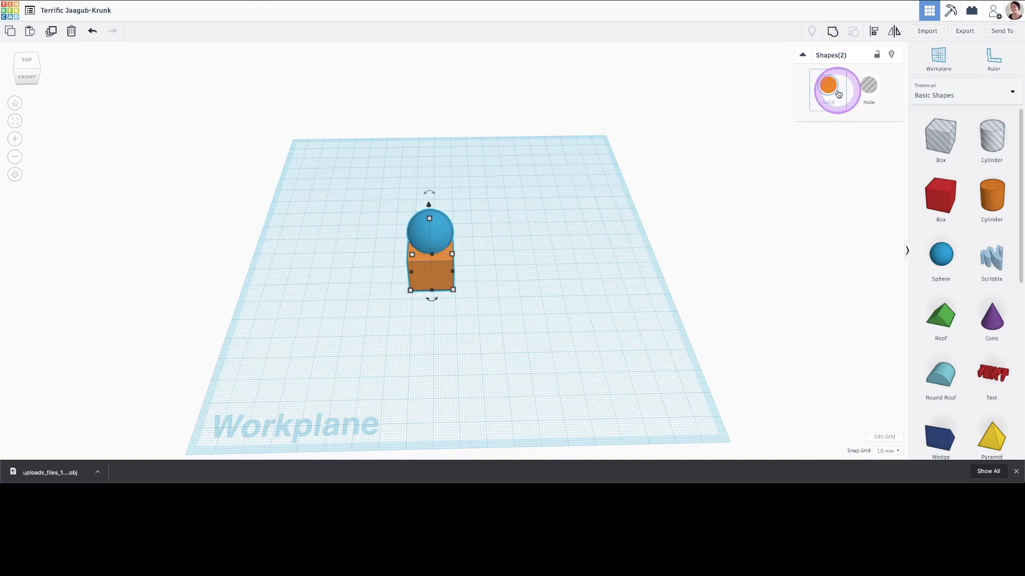
{"action": "left_click", "coordinate": [495, 269]}
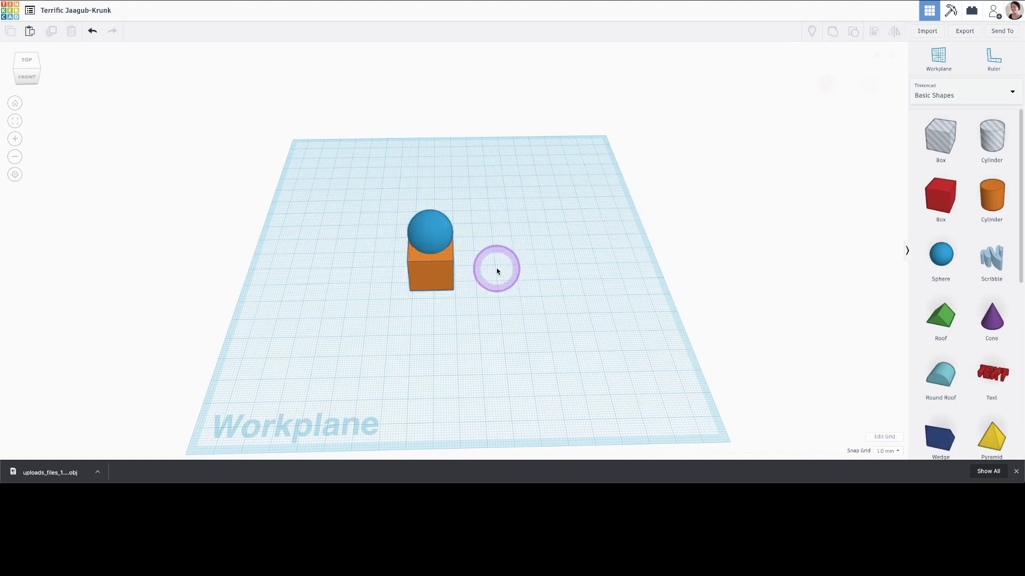
Step: Make the blue sphere transparent while leaving the box solid
{"action": "left_click", "coordinate": [434, 236]}
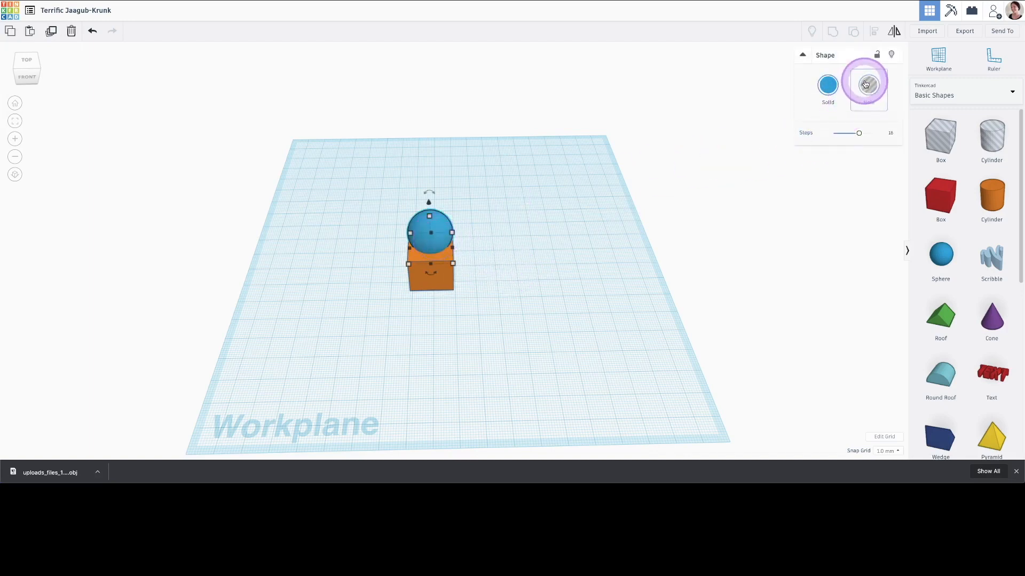
{"action": "left_click", "coordinate": [829, 85]}
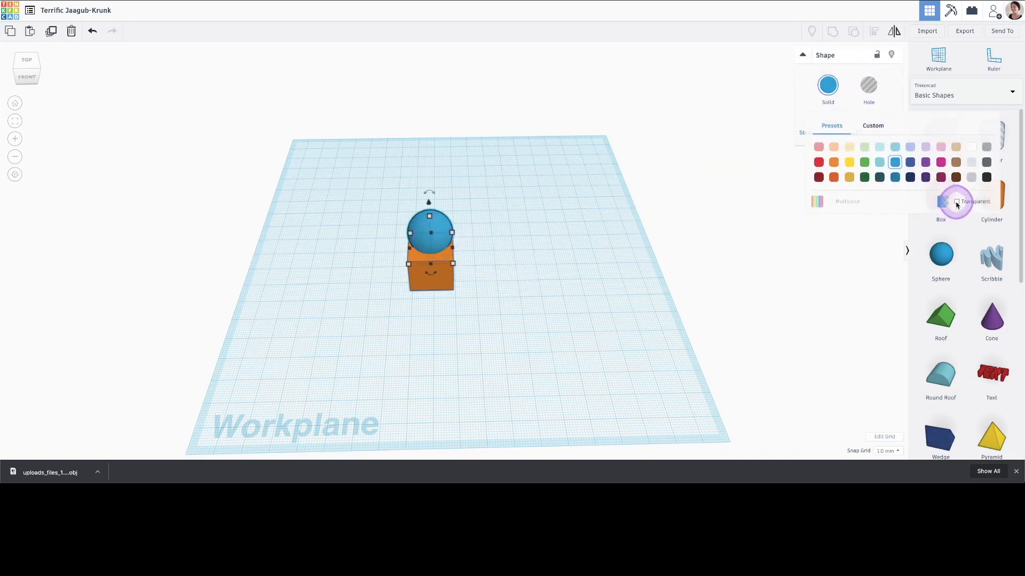
{"action": "left_click", "coordinate": [476, 293]}
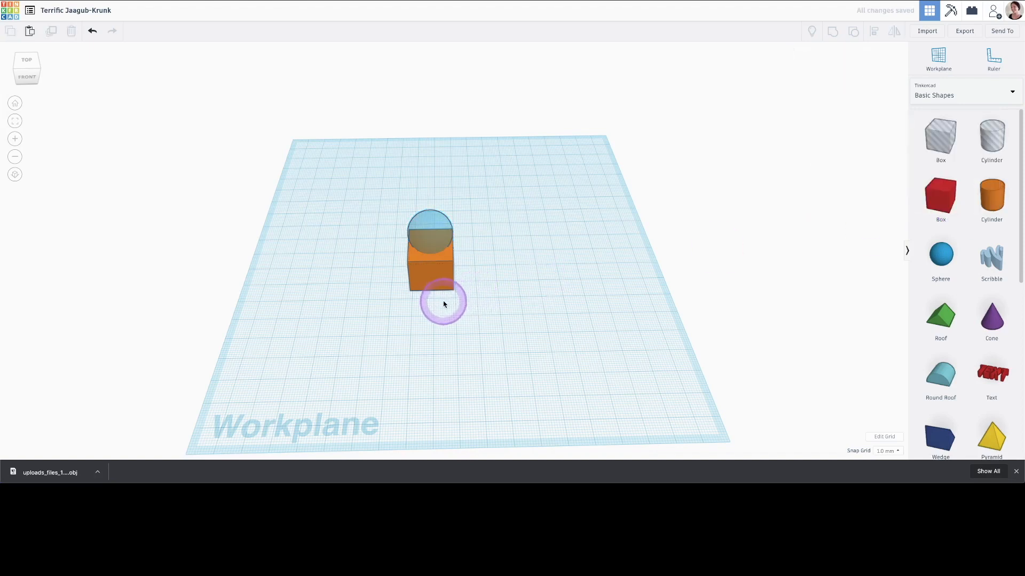
Step: Group the orange box with the transparent sphere and enable Multicolor on the group
{"action": "left_click_drag", "start_coordinate": [412, 295], "coordinate": [405, 210]}
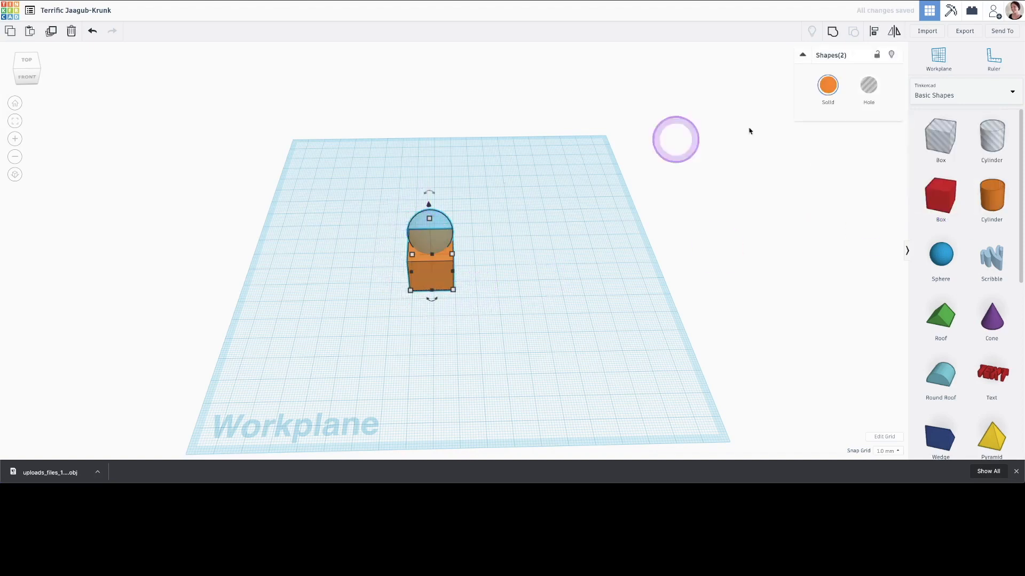
{"action": "left_click", "coordinate": [834, 37]}
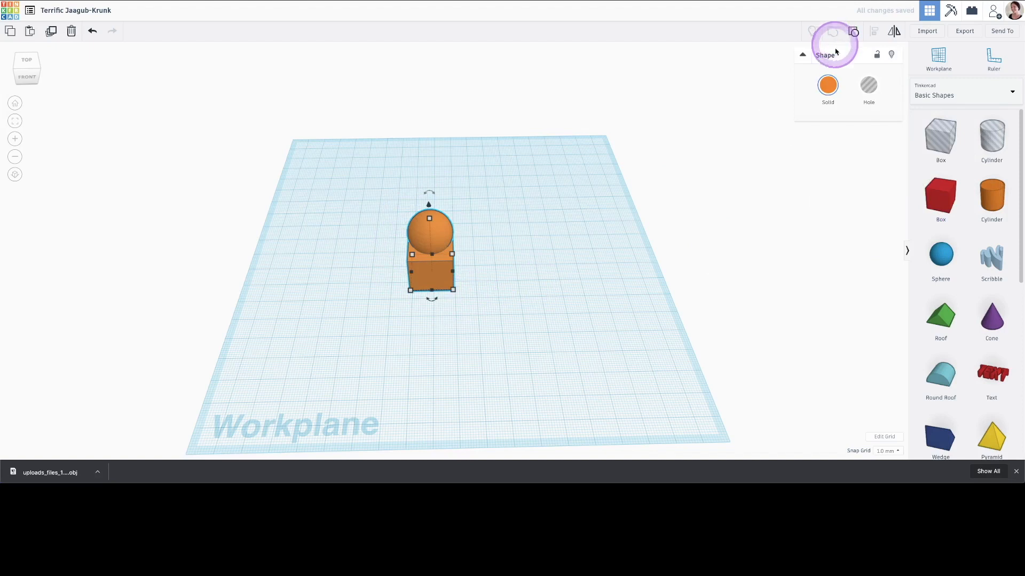
{"action": "left_click", "coordinate": [833, 89]}
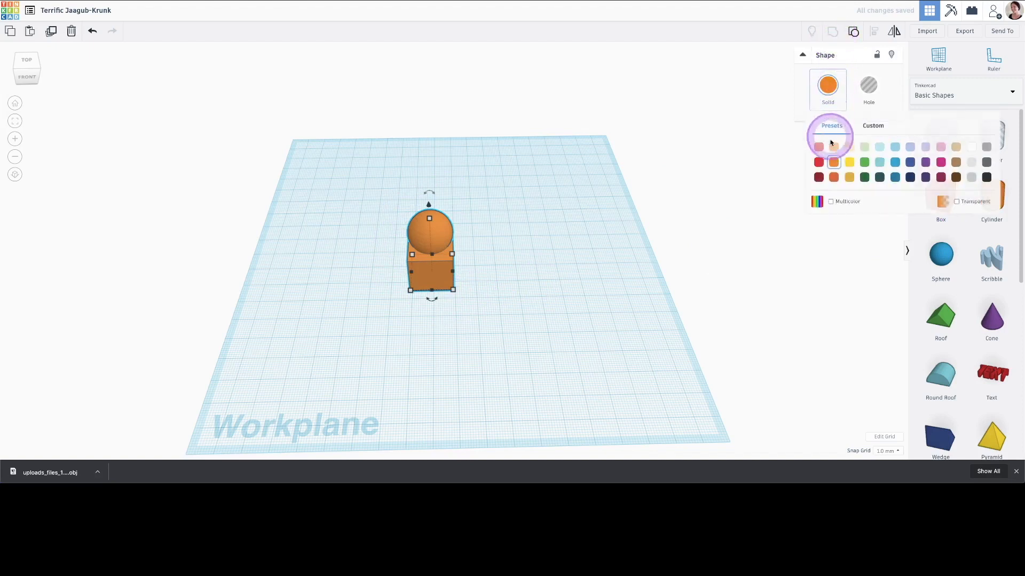
{"action": "left_click", "coordinate": [831, 202]}
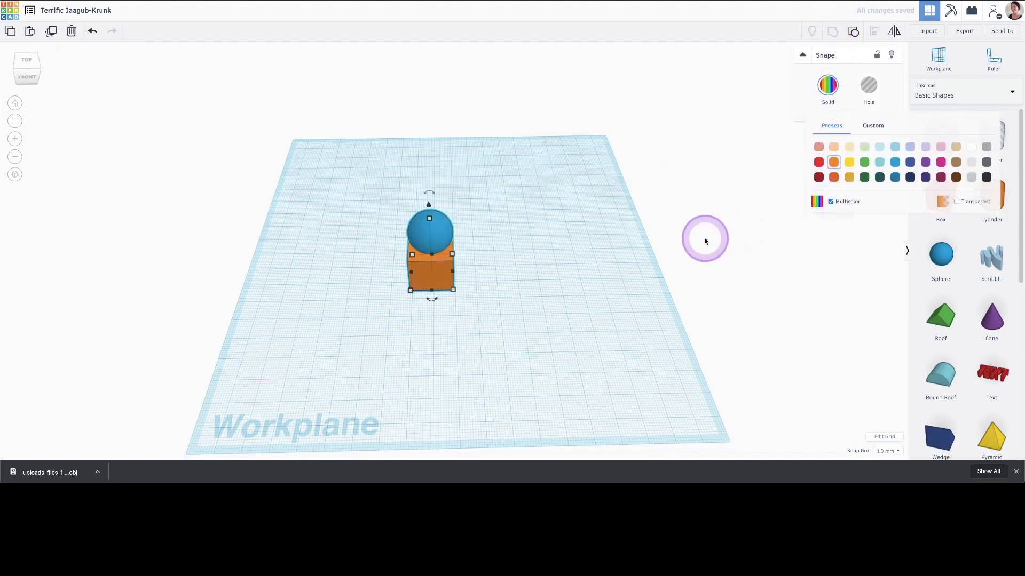
Step: Make the whole multicolour group transparent and view the inside where the two shapes overlap
{"action": "left_click", "coordinate": [957, 202]}
{"action": "left_click", "coordinate": [528, 304]}
{"action": "right_click_drag", "start_coordinate": [528, 304], "coordinate": [578, 258]}
Step: Turn off Multicolor for the transparent group so it uses a single orange colour
{"action": "left_click", "coordinate": [828, 85]}
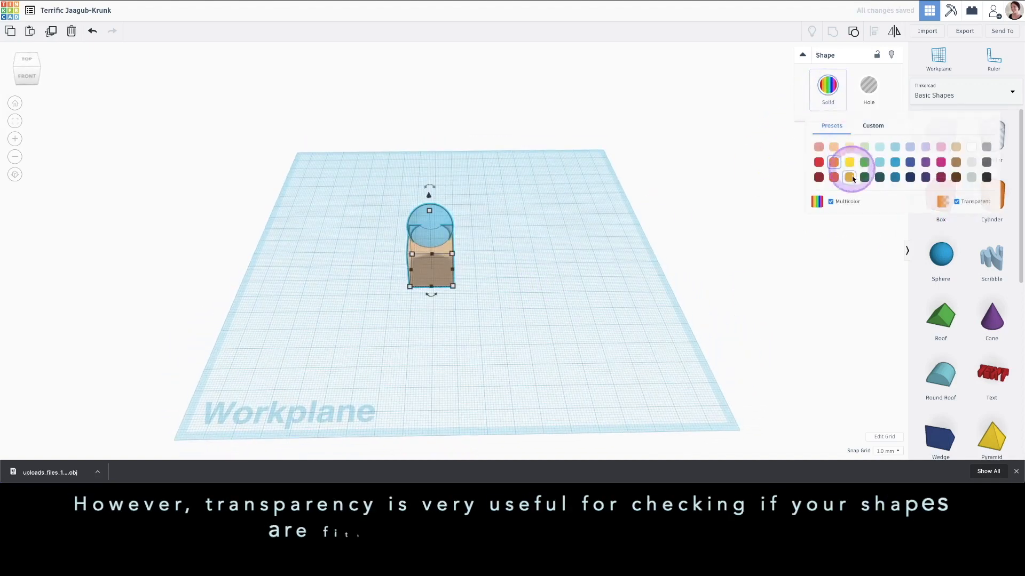
{"action": "left_click", "coordinate": [521, 292]}
{"action": "mouse_move", "coordinate": [521, 293]}
{"action": "right_mouse_down"}
{"action": "mouse_move", "coordinate": [606, 286]}
{"action": "mouse_move", "coordinate": [729, 251]}
{"action": "mouse_move", "coordinate": [732, 268]}
{"action": "mouse_move", "coordinate": [543, 327]}
{"action": "mouse_move", "coordinate": [480, 295]}
{"action": "mouse_move", "coordinate": [515, 283]}
{"action": "right_mouse_up"}
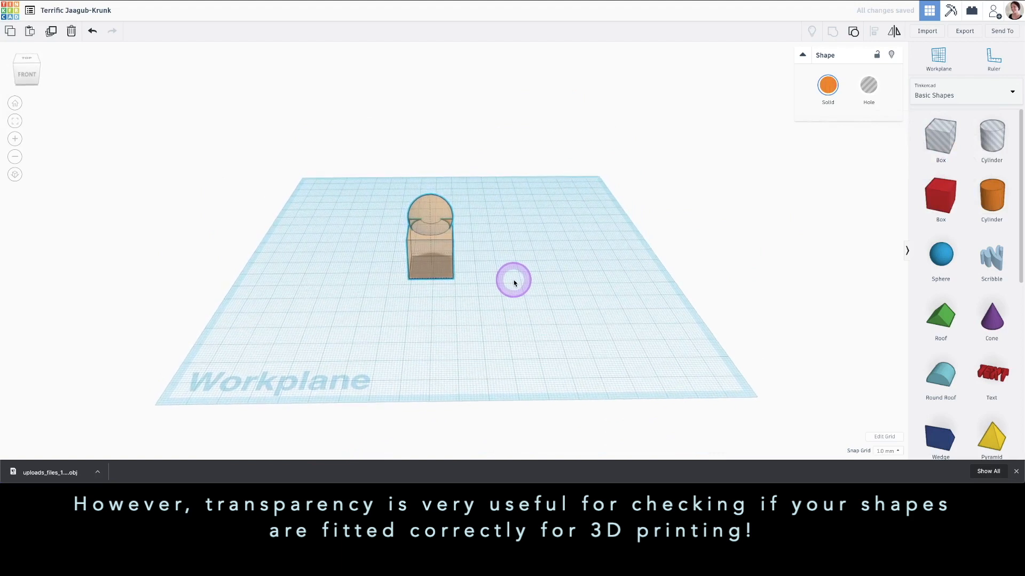
Step: Ungroup the transparent orange shape back into the box and the sphere
{"action": "left_click", "coordinate": [430, 223]}
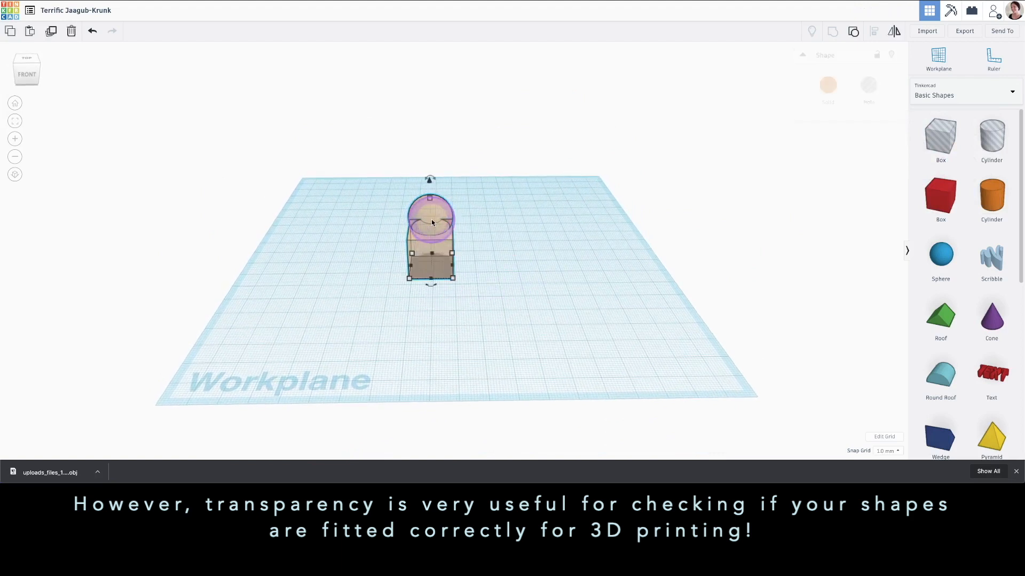
{"action": "left_click", "coordinate": [854, 38]}
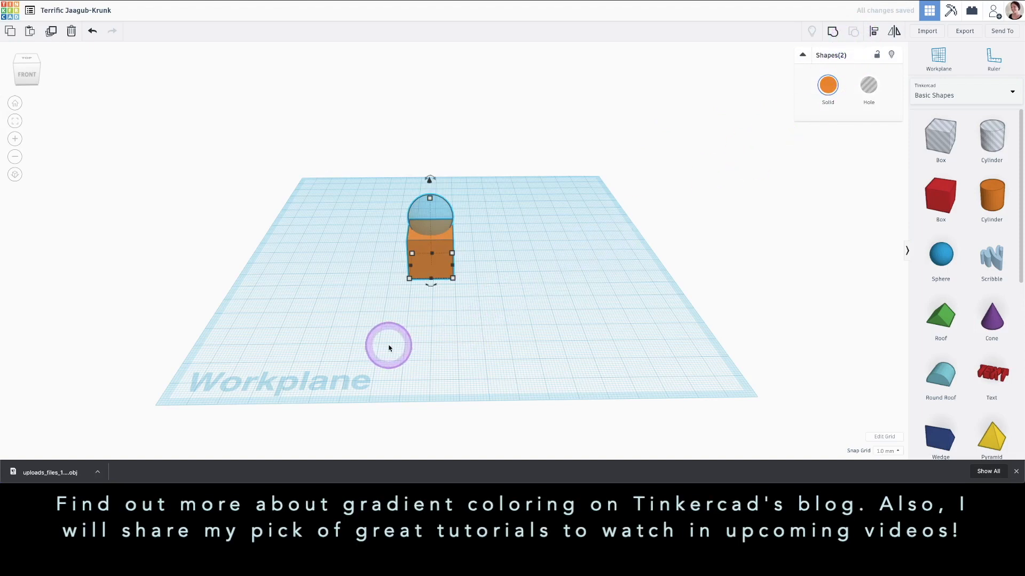
{"action": "right_click_drag", "start_coordinate": [389, 347], "coordinate": [526, 281]}
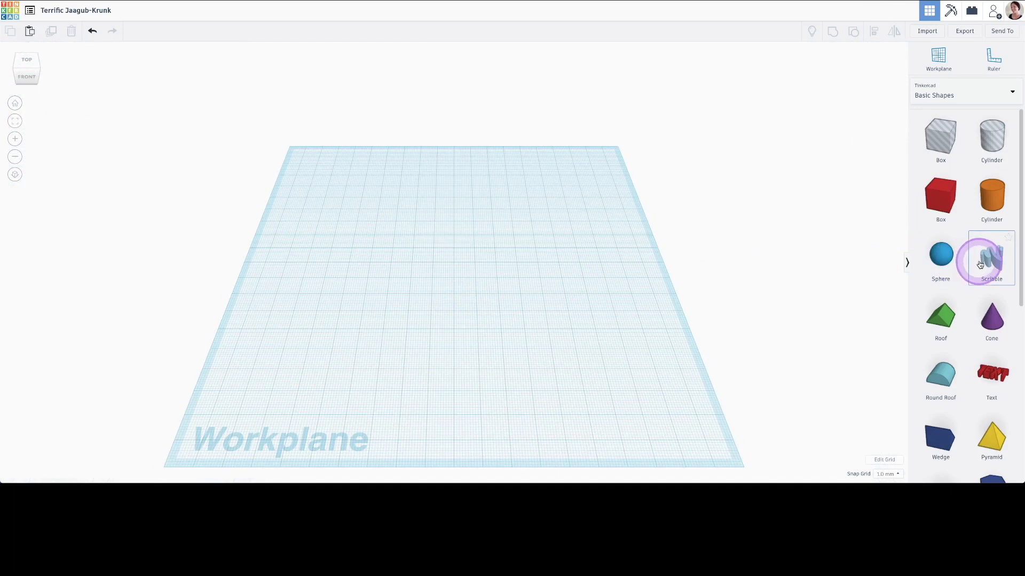
Step: Add a Scribble shape to the workplane and draw a freehand mountain-ridge line with three peaks
{"action": "left_click_drag", "start_coordinate": [980, 265], "coordinate": [456, 293]}
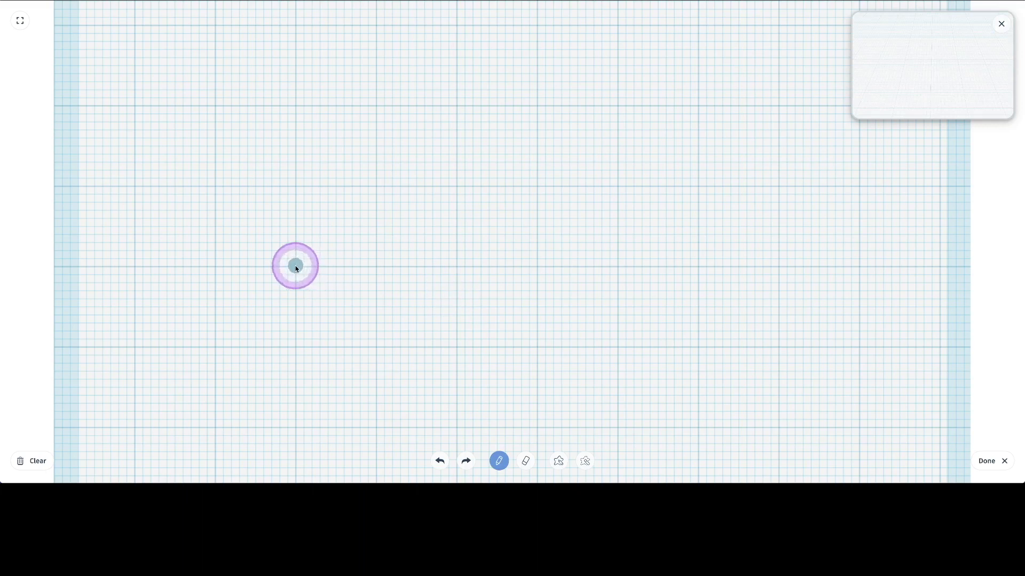
{"action": "mouse_move", "coordinate": [451, 122]}
{"action": "left_mouse_down"}
{"action": "mouse_move", "coordinate": [517, 243]}
{"action": "mouse_move", "coordinate": [526, 222]}
{"action": "mouse_move", "coordinate": [558, 267]}
{"action": "left_mouse_up"}
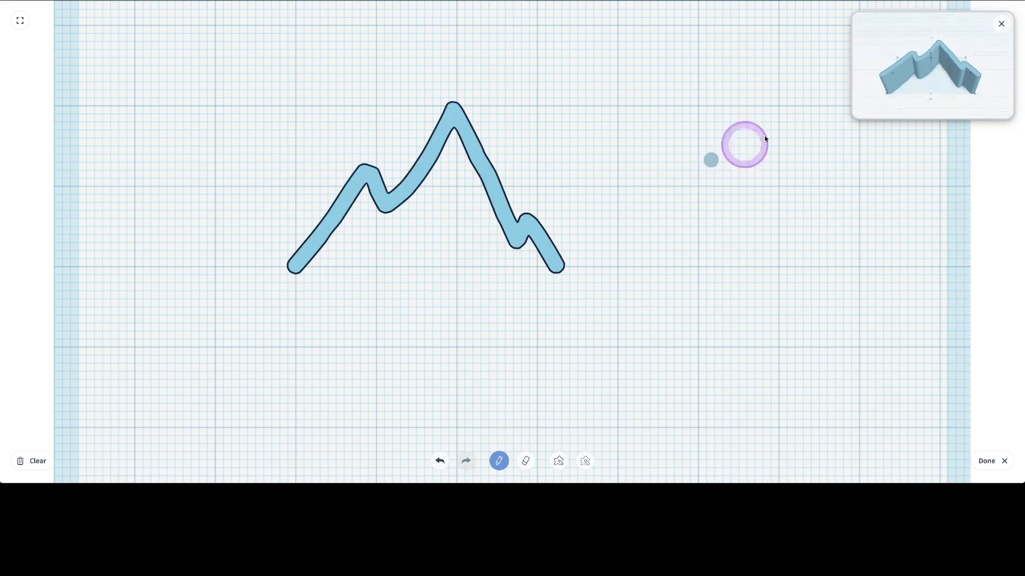
Step: Shave the outer edges at both ends of the mountain line with the eraser
{"action": "left_click", "coordinate": [526, 461]}
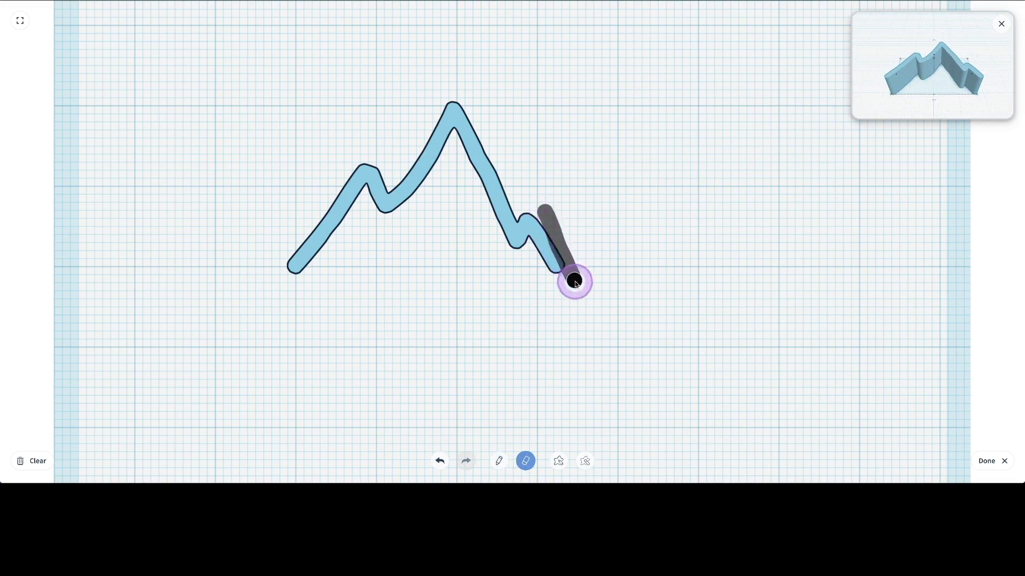
{"action": "left_click_drag", "start_coordinate": [569, 271], "coordinate": [549, 208]}
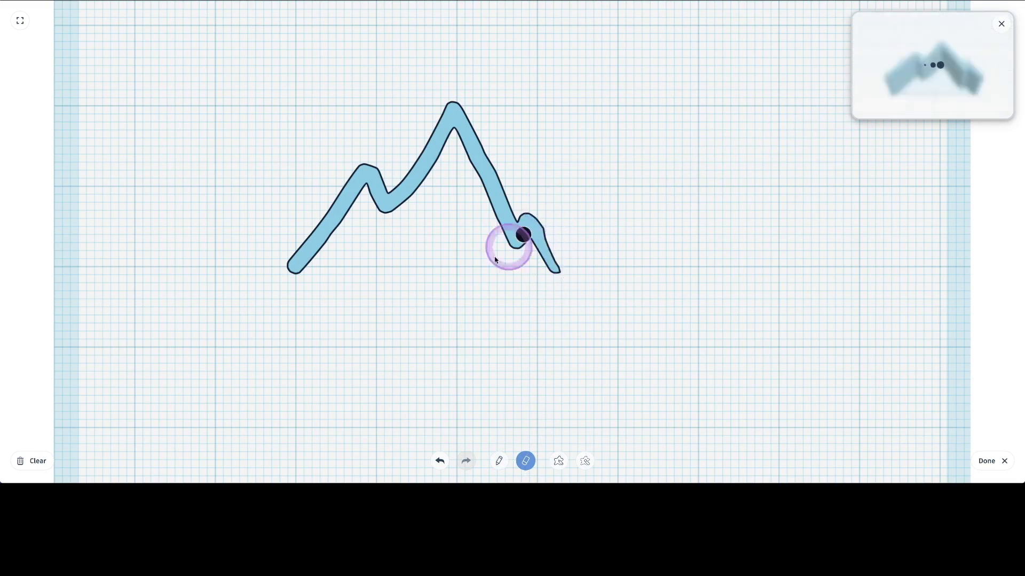
{"action": "left_click_drag", "start_coordinate": [249, 287], "coordinate": [285, 261]}
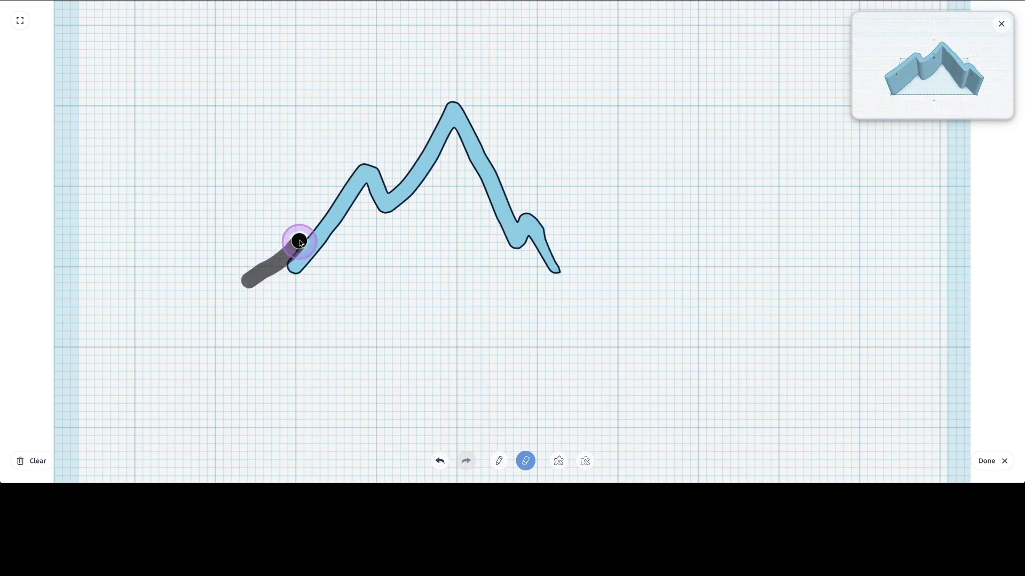
{"action": "left_click_drag", "start_coordinate": [314, 222], "coordinate": [321, 192]}
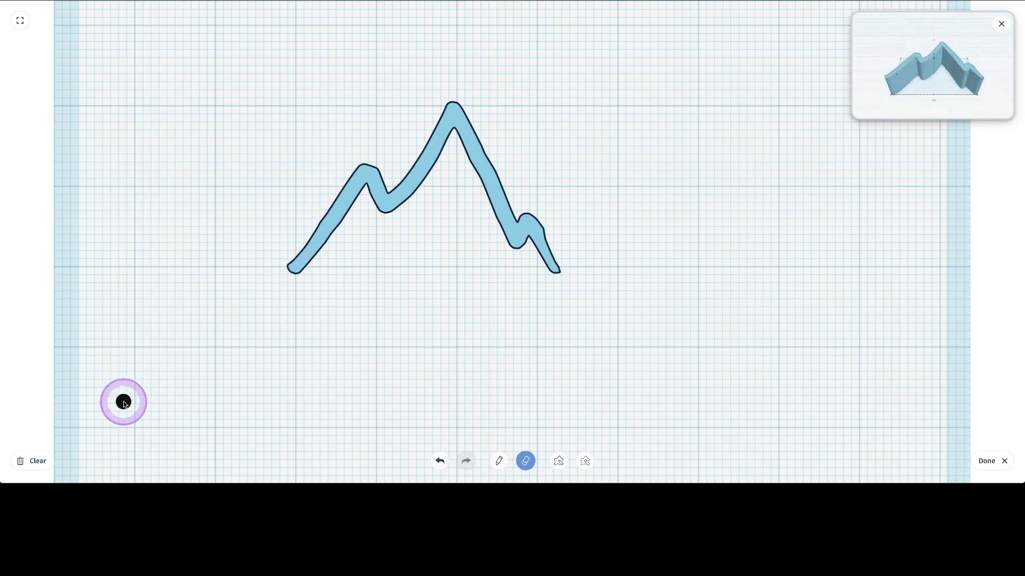
Step: Clear the scribble drawing and draw a filled, tilted heart with the shape-drawing tool
{"action": "left_click", "coordinate": [34, 461]}
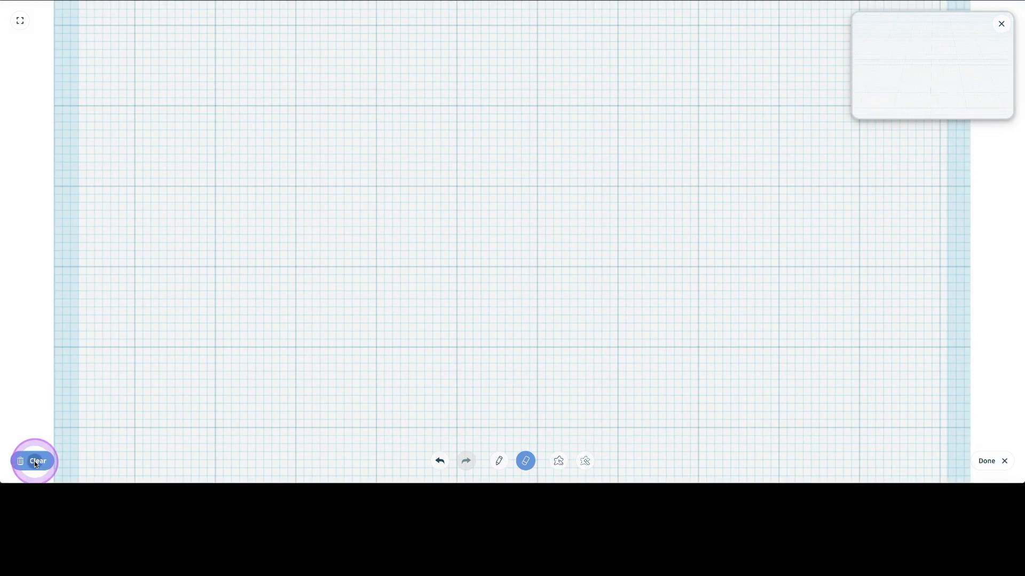
{"action": "left_click", "coordinate": [559, 461]}
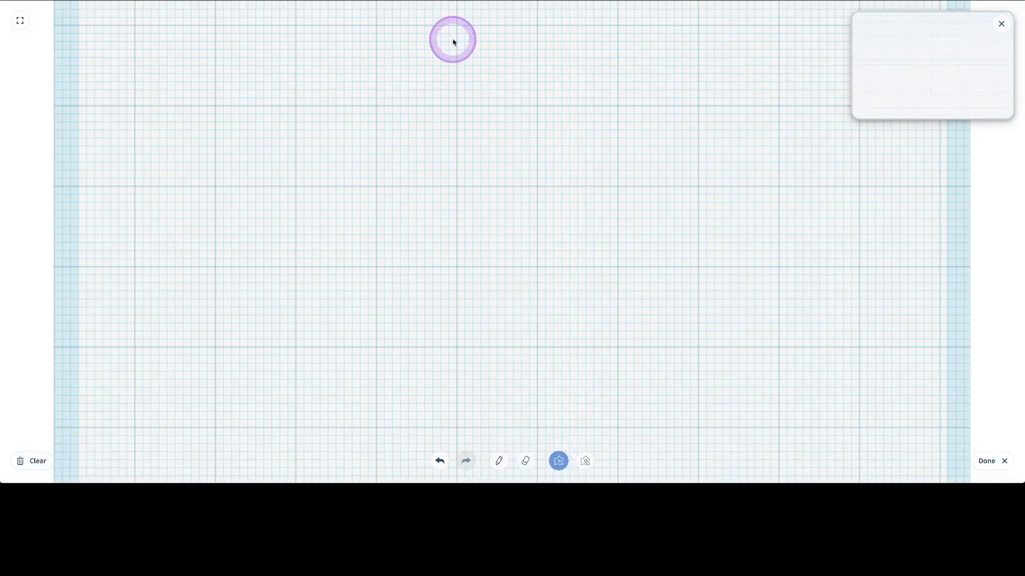
{"action": "mouse_move", "coordinate": [478, 206]}
{"action": "left_mouse_down"}
{"action": "mouse_move", "coordinate": [522, 187]}
{"action": "mouse_move", "coordinate": [576, 240]}
{"action": "mouse_move", "coordinate": [517, 293]}
{"action": "mouse_move", "coordinate": [449, 312]}
{"action": "mouse_move", "coordinate": [403, 178]}
{"action": "mouse_move", "coordinate": [478, 144]}
{"action": "mouse_move", "coordinate": [487, 199]}
{"action": "mouse_move", "coordinate": [479, 214]}
{"action": "left_mouse_up"}
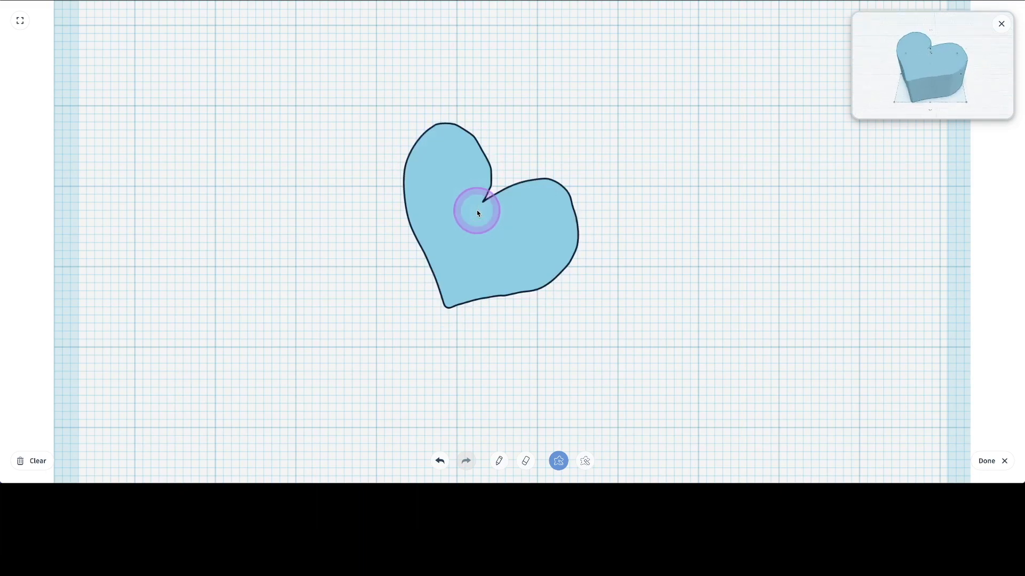
Step: Cut a small tilted heart-shaped hole in the middle of the heart with the shape-erasing tool and finish the scribble
{"action": "left_click", "coordinate": [586, 461]}
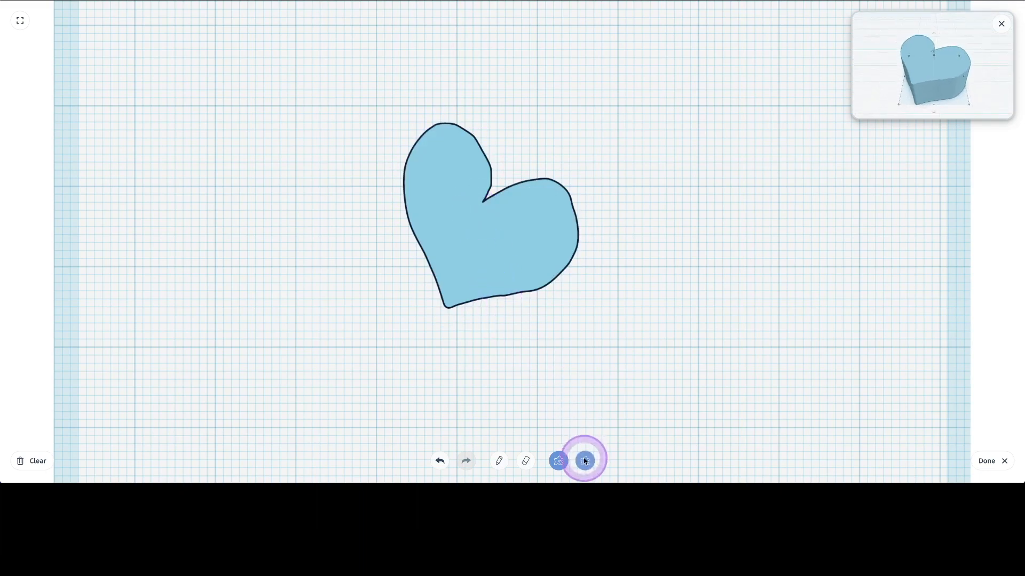
{"action": "left_click", "coordinate": [498, 264]}
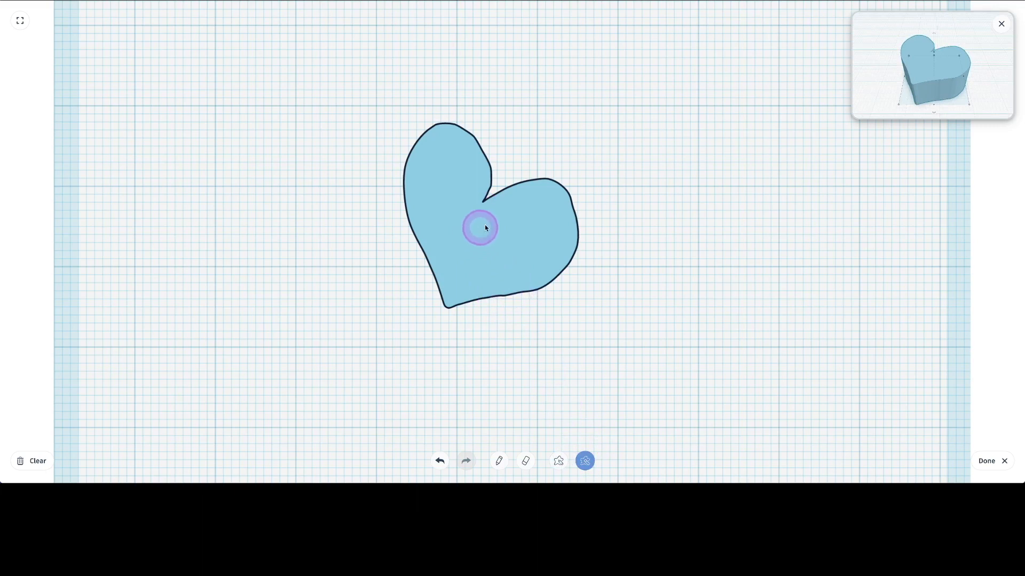
{"action": "mouse_move", "coordinate": [462, 262]}
{"action": "left_mouse_down"}
{"action": "mouse_move", "coordinate": [450, 238]}
{"action": "mouse_move", "coordinate": [457, 206]}
{"action": "mouse_move", "coordinate": [475, 236]}
{"action": "left_mouse_up"}
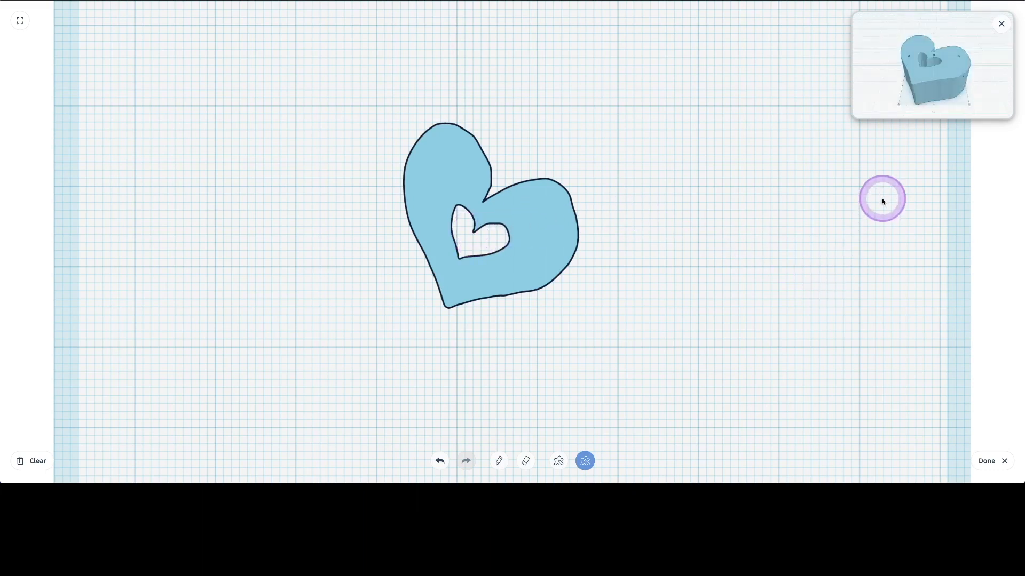
{"action": "left_click", "coordinate": [992, 465]}
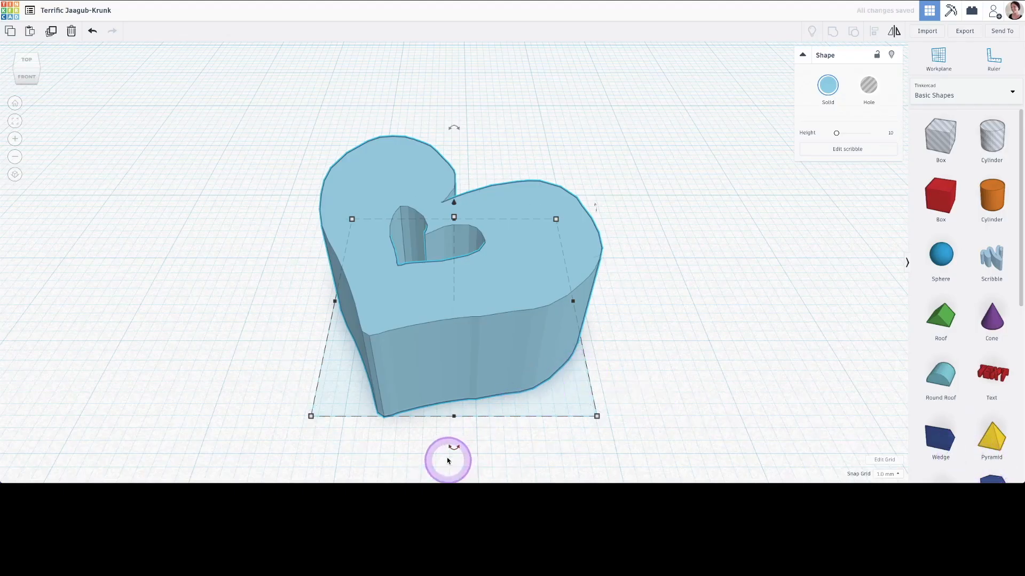
{"action": "mouse_move", "coordinate": [448, 461]}
{"action": "left_mouse_down"}
{"action": "mouse_move", "coordinate": [450, 449]}
{"action": "mouse_move", "coordinate": [471, 454]}
{"action": "mouse_move", "coordinate": [454, 469]}
{"action": "left_mouse_up"}
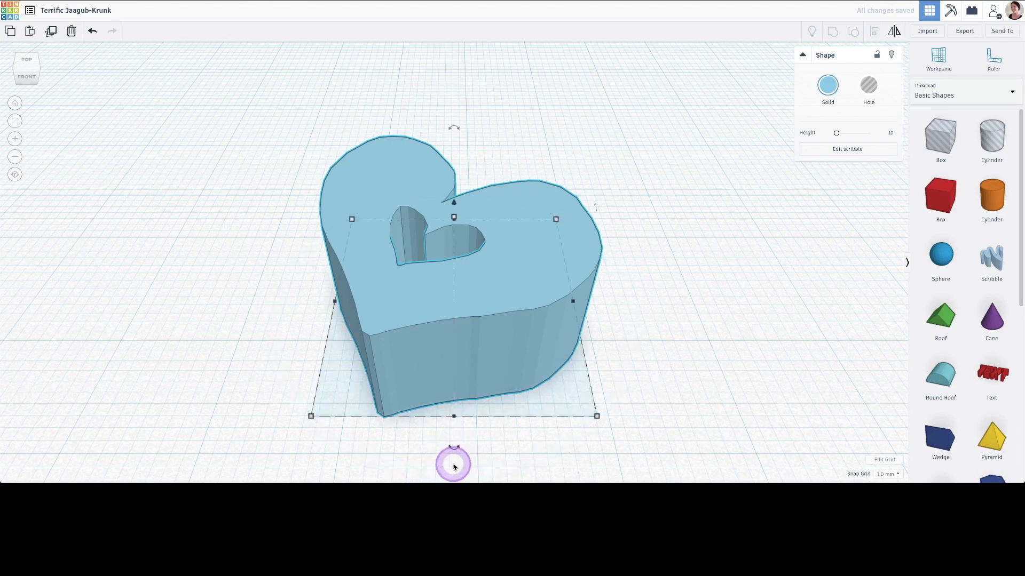
{"action": "left_click", "coordinate": [454, 455]}
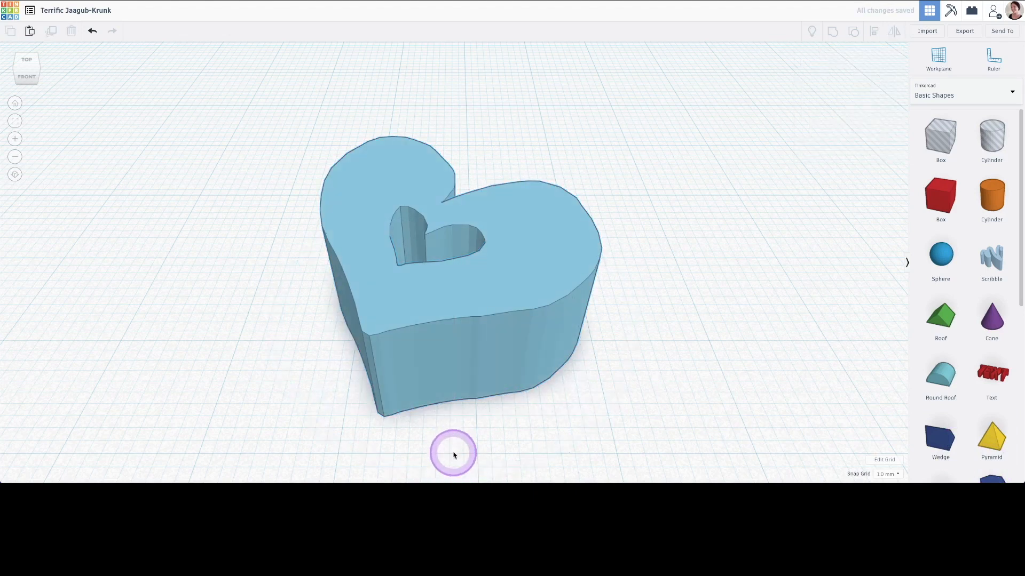
{"action": "left_click", "coordinate": [461, 378]}
{"action": "mouse_move", "coordinate": [458, 447]}
{"action": "left_mouse_down"}
{"action": "mouse_move", "coordinate": [392, 453]}
{"action": "mouse_move", "coordinate": [320, 411]}
{"action": "mouse_move", "coordinate": [176, 416]}
{"action": "mouse_move", "coordinate": [570, 441]}
{"action": "mouse_move", "coordinate": [675, 334]}
{"action": "mouse_move", "coordinate": [462, 459]}
{"action": "left_mouse_up"}
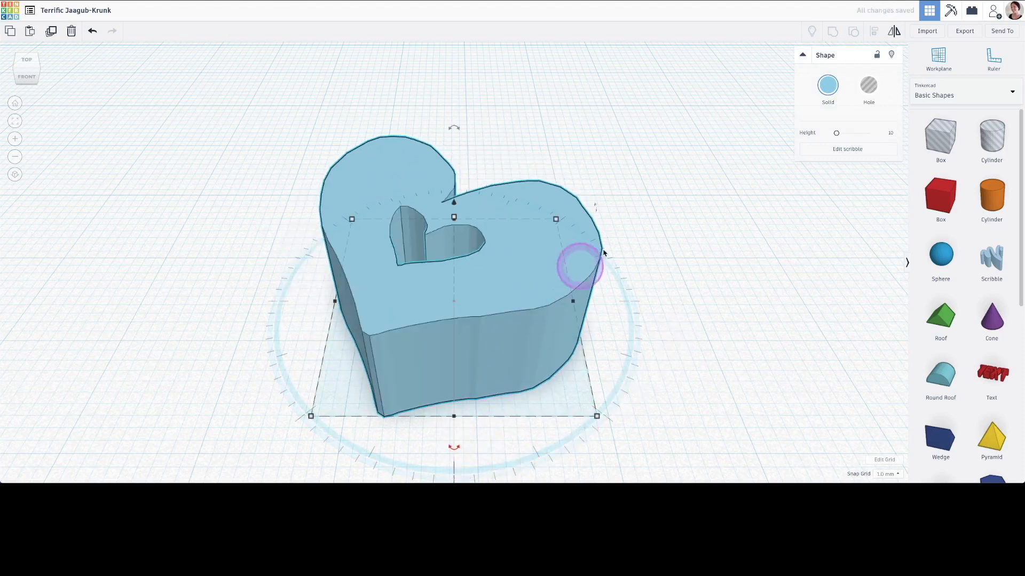
Step: Reduce the scribbled heart's height to 0.67, deselect it and return to the home view
{"action": "left_click", "coordinate": [853, 151]}
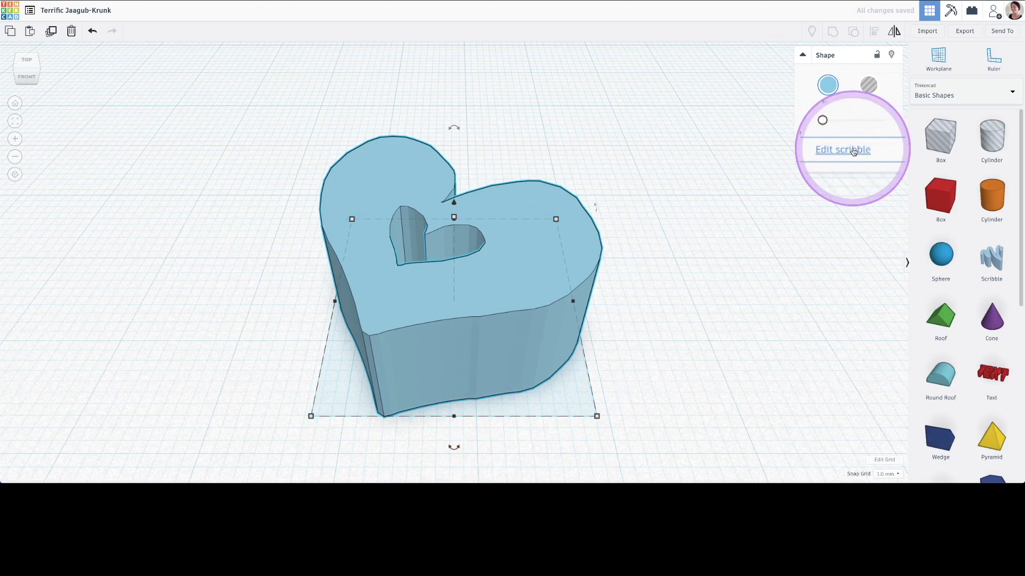
{"action": "mouse_move", "coordinate": [835, 131]}
{"action": "left_mouse_down"}
{"action": "mouse_move", "coordinate": [843, 135]}
{"action": "mouse_move", "coordinate": [832, 138]}
{"action": "left_mouse_up"}
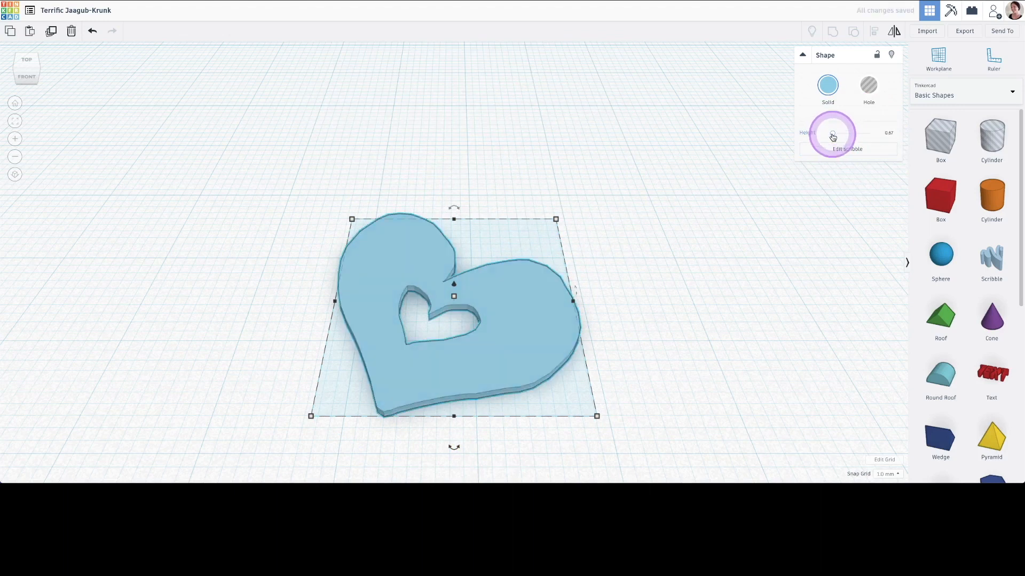
{"action": "left_click", "coordinate": [686, 286]}
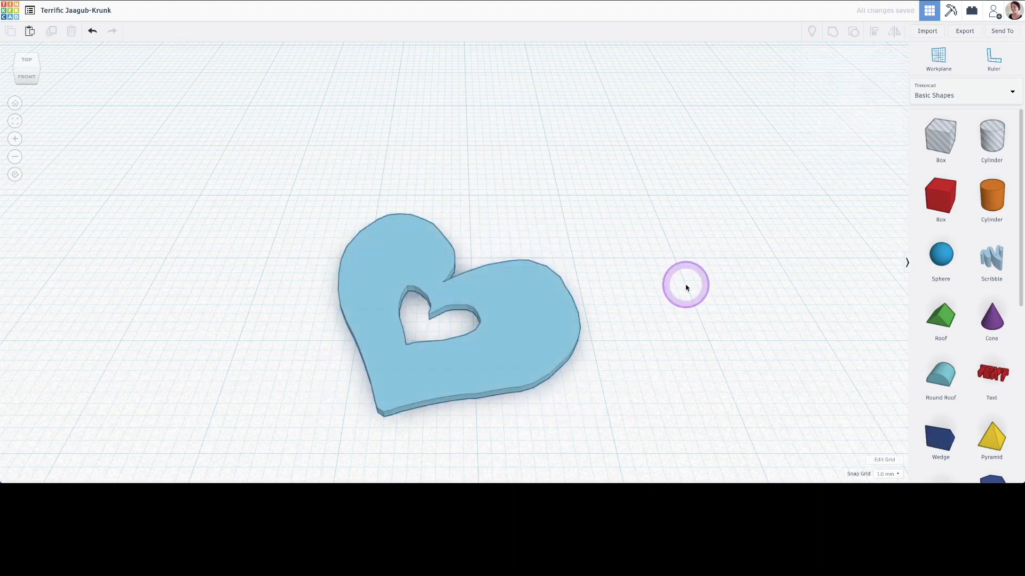
{"action": "left_click", "coordinate": [16, 108]}
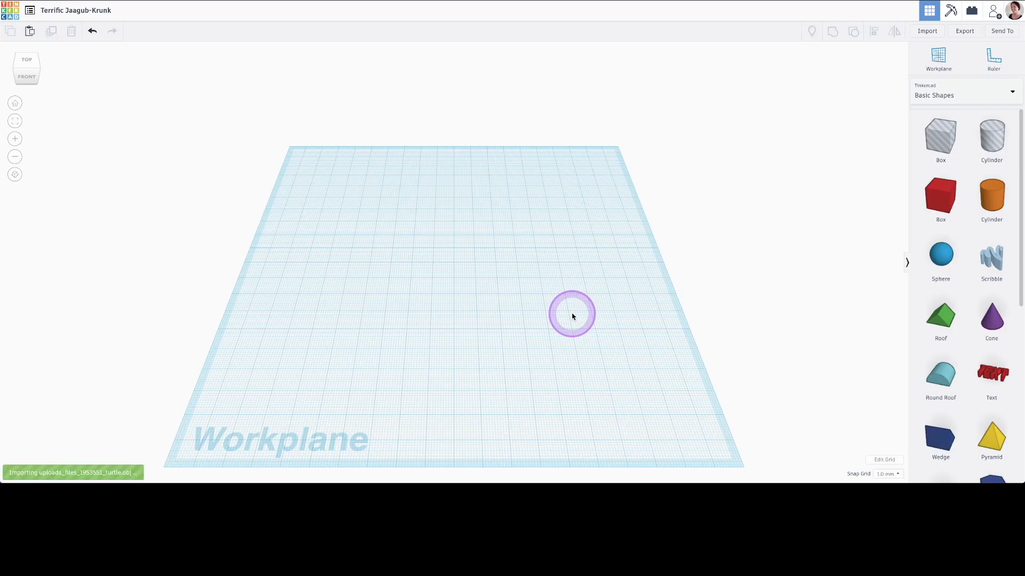
Step: Add purple cone spikes across the imported turtle's shell, using temporary workplanes set on the shell's surface
{"action": "left_click", "coordinate": [885, 461]}
{"action": "left_click", "coordinate": [566, 296]}
{"action": "left_click", "coordinate": [469, 224]}
{"action": "left_click_drag", "start_coordinate": [551, 191], "coordinate": [576, 215]}
{"action": "left_click", "coordinate": [828, 86]}
{"action": "left_click", "coordinate": [940, 255]}
{"action": "left_click", "coordinate": [638, 255]}
{"action": "left_click", "coordinate": [992, 317]}
{"action": "left_click", "coordinate": [623, 268]}
{"action": "left_click", "coordinate": [803, 57]}
{"action": "left_click", "coordinate": [549, 234]}
{"action": "left_click", "coordinate": [992, 317]}
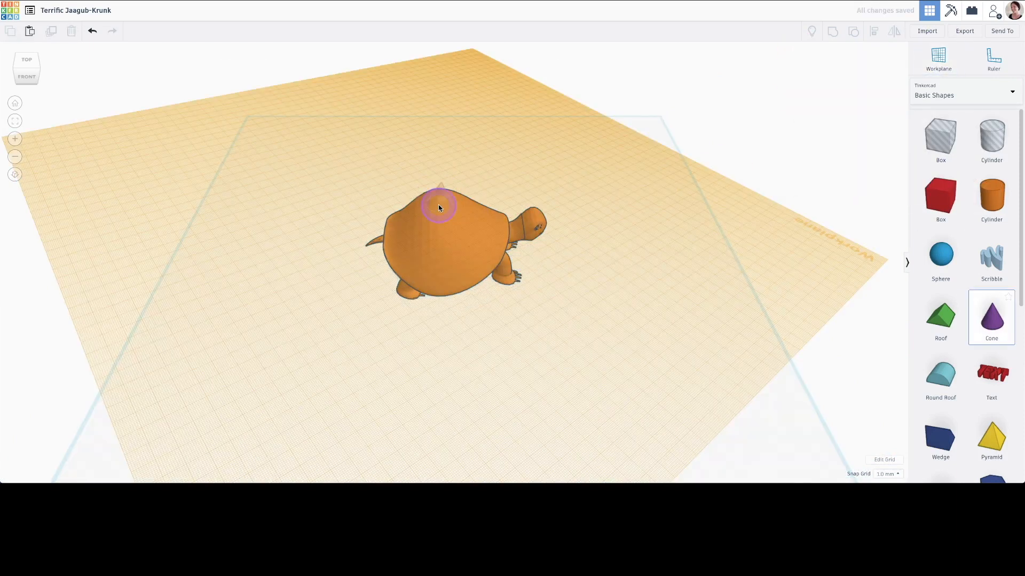
{"action": "left_click", "coordinate": [438, 209]}
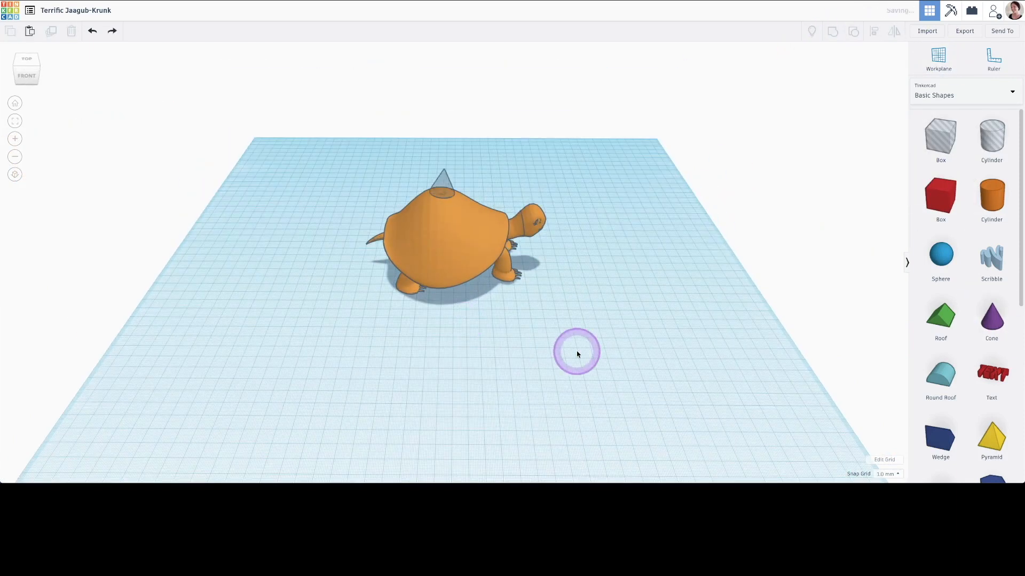
{"action": "left_click", "coordinate": [988, 315]}
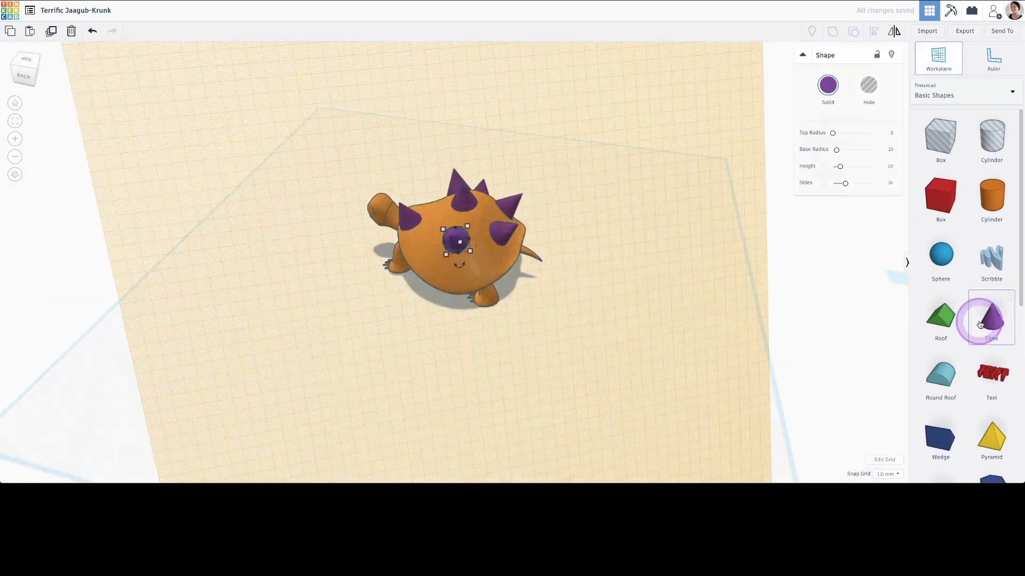
{"action": "left_click", "coordinate": [472, 273]}
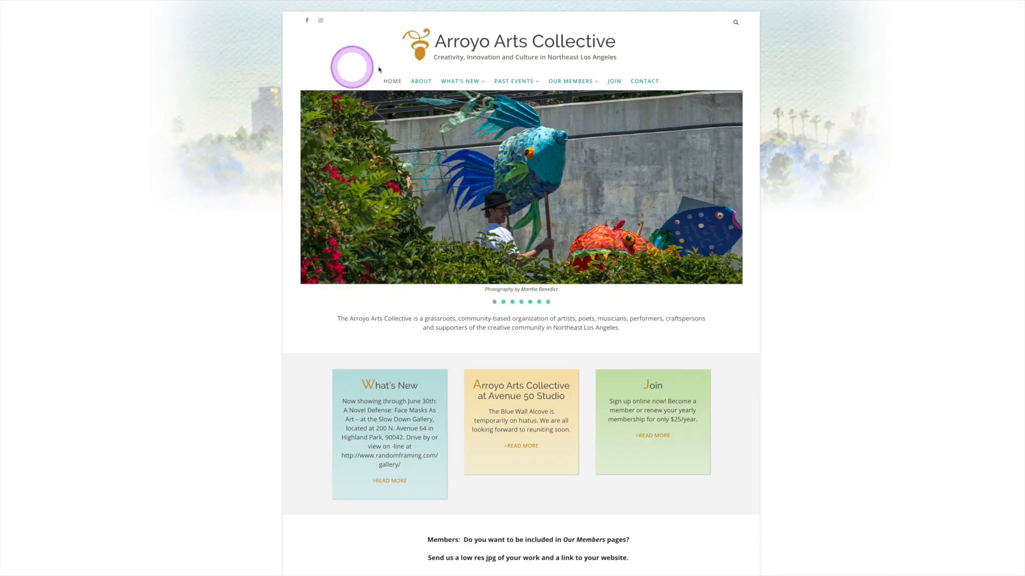
Step: Switch to the Arroyo Arts Collective website and review the "Call For Art: Imaginar" page for its deadline, stipend and submission requirements
{"action": "mouse_move", "coordinate": [460, 81]}
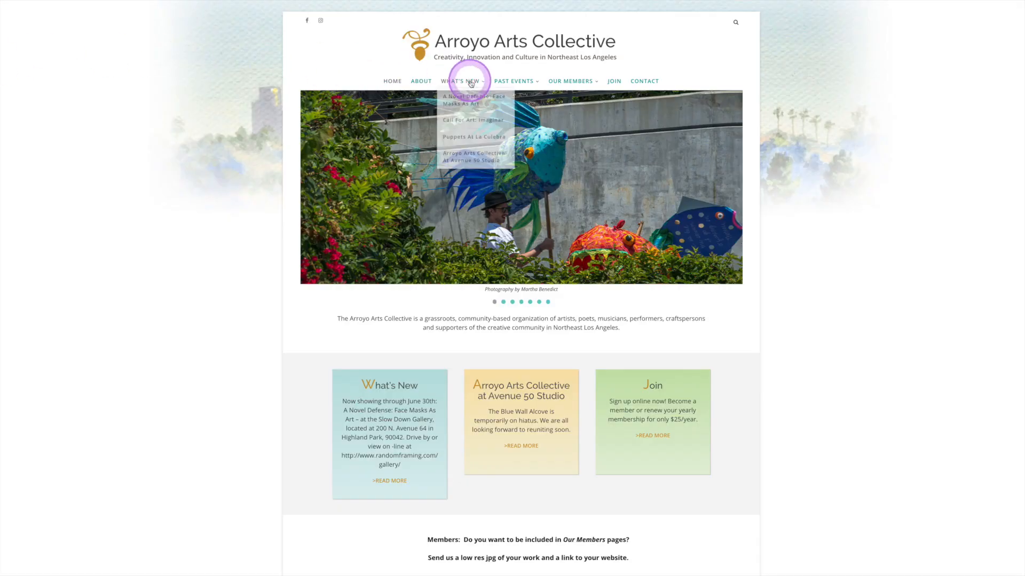
{"action": "left_click", "coordinate": [473, 124]}
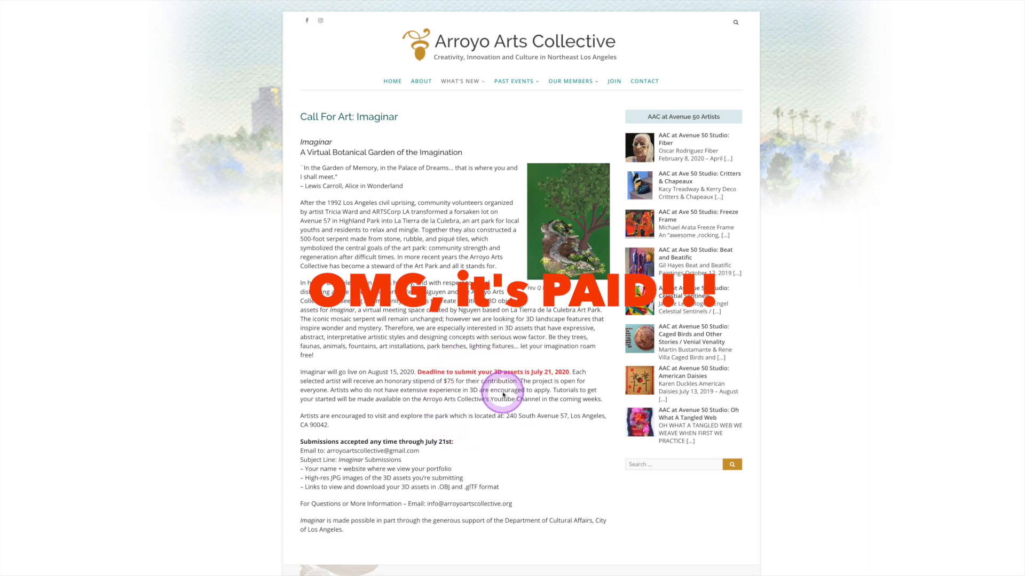
{"action": "scroll", "coordinate": [334, 295], "scroll_direction": "down", "scroll_amount": 2}
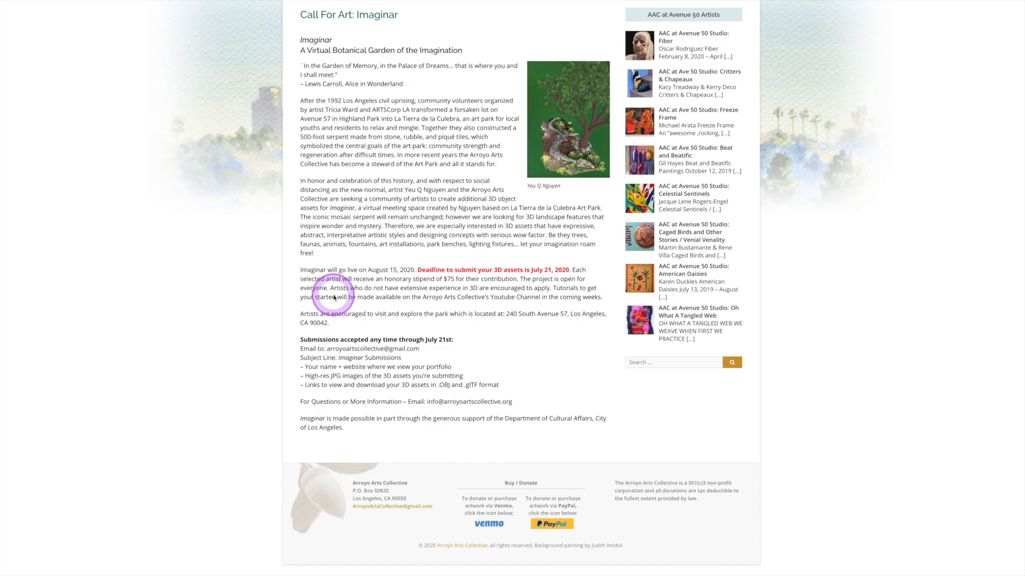
{"action": "scroll", "coordinate": [333, 298], "scroll_direction": "up", "scroll_amount": 2}
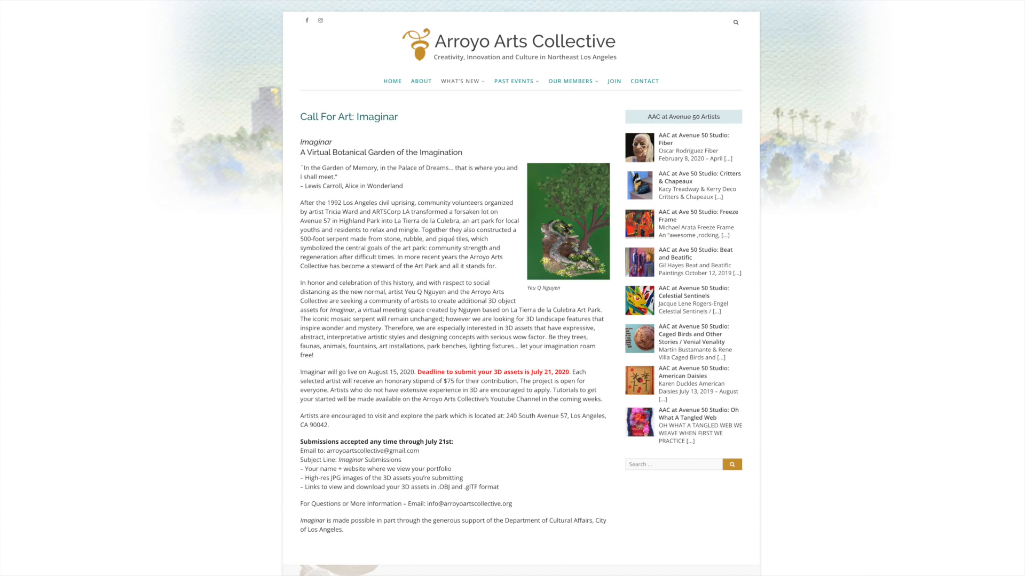